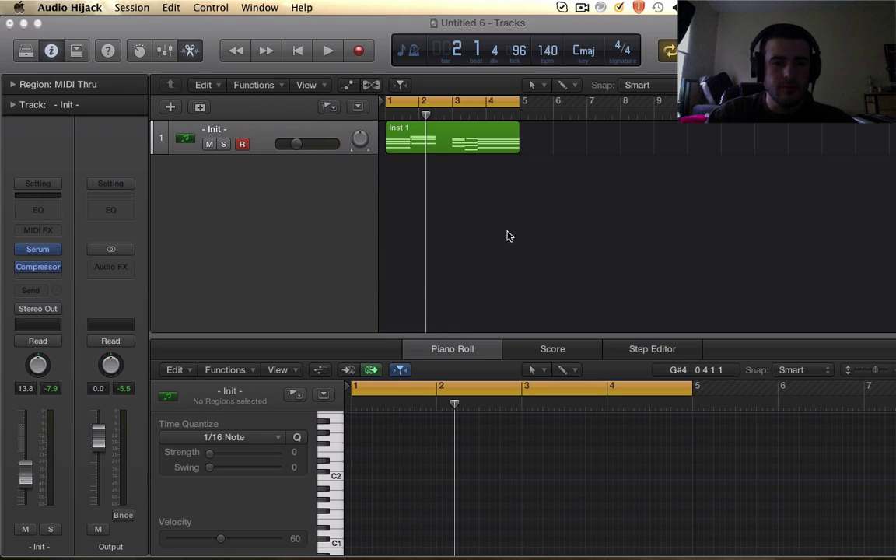
- Play back the existing Init chord track twice, stopping each time
left_click(507, 236)
key("space")
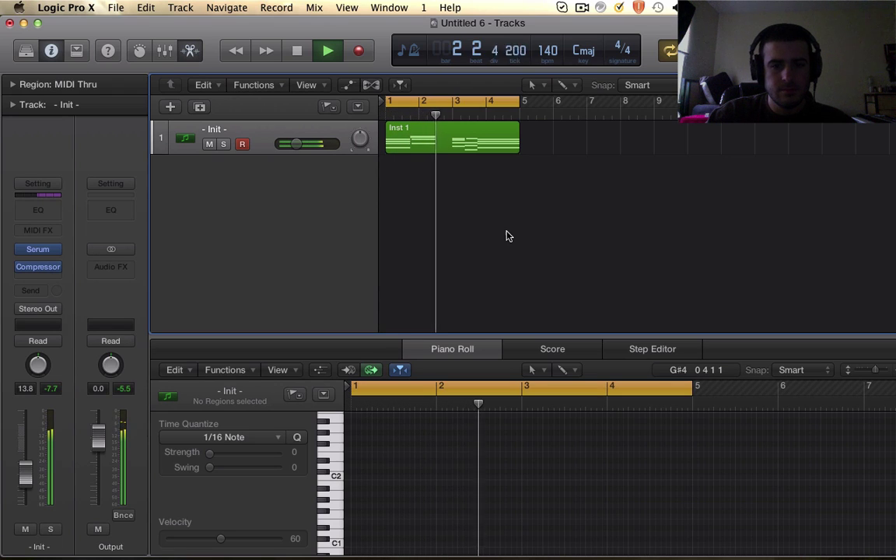
key("space")
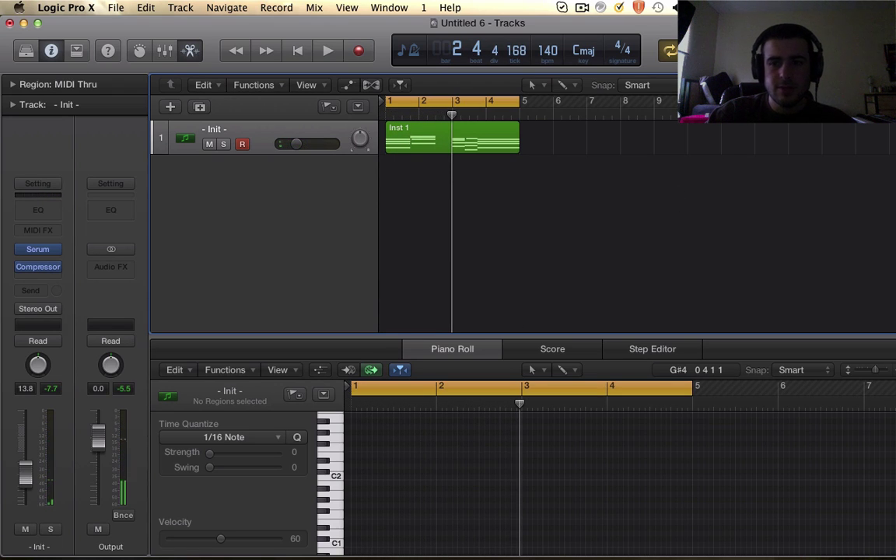
key("space")
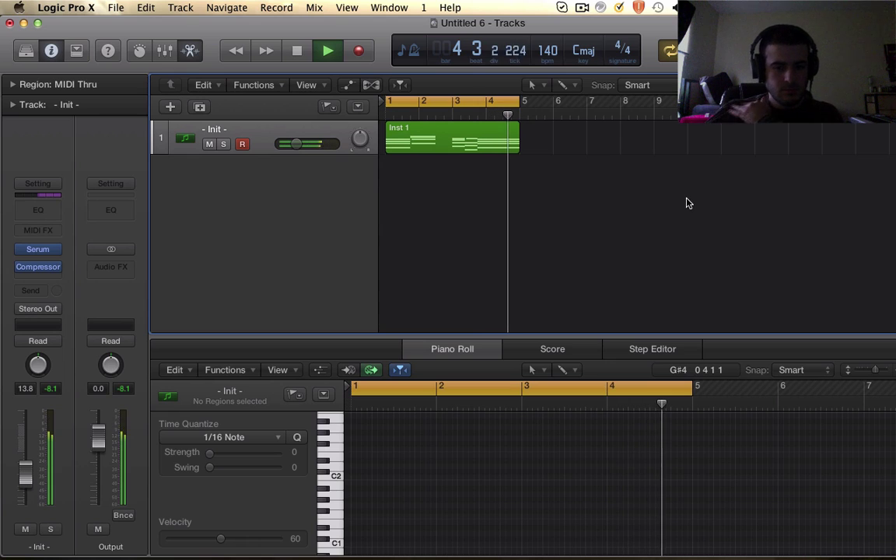
key("space")
- Select the Inst 1 chord region, enlarge the Piano Roll, and briefly open then close Serum
left_click(503, 130)
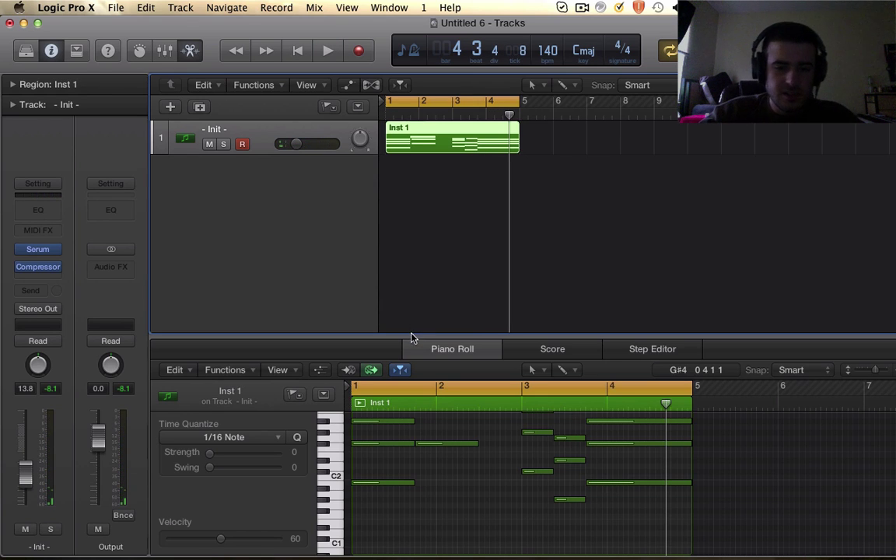
left_click_drag(412, 337, 412, 251)
left_click_drag(455, 140, 459, 143)
scroll(464, 286, "up", 3)
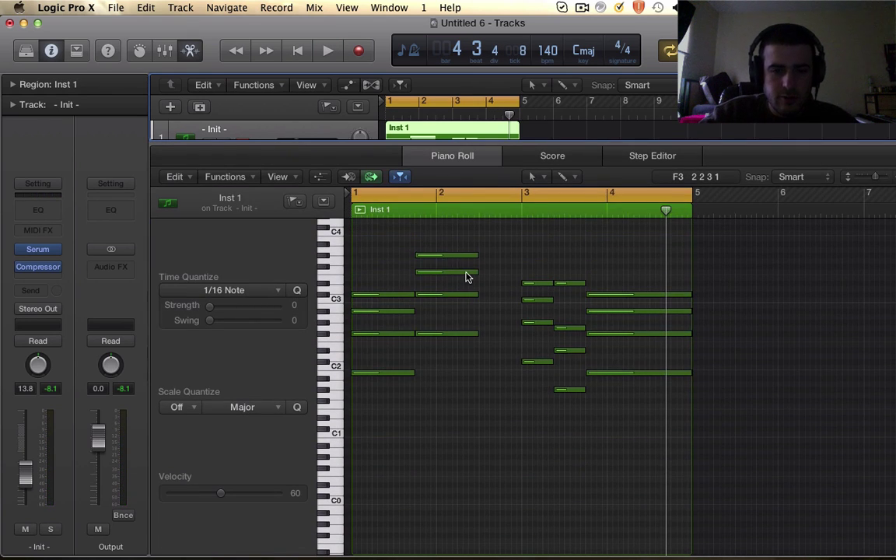
scroll(466, 277, "left", 3)
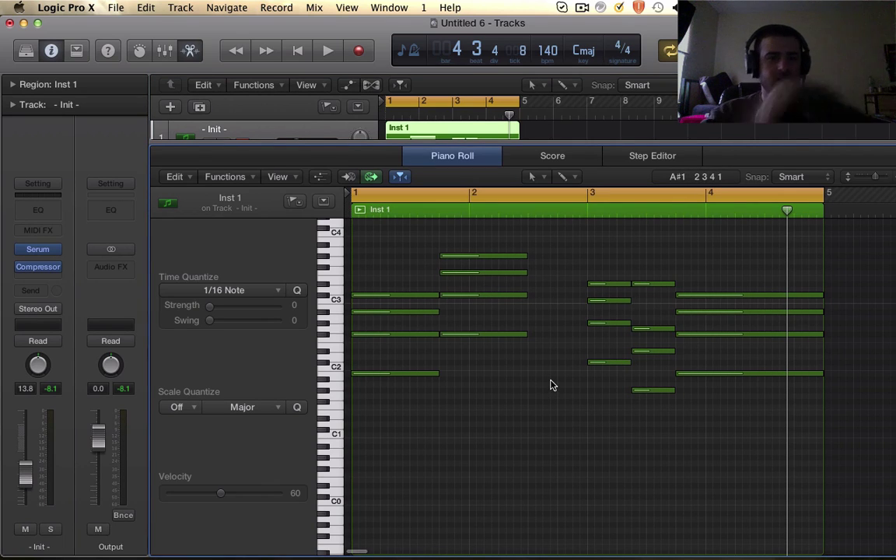
left_click(41, 253)
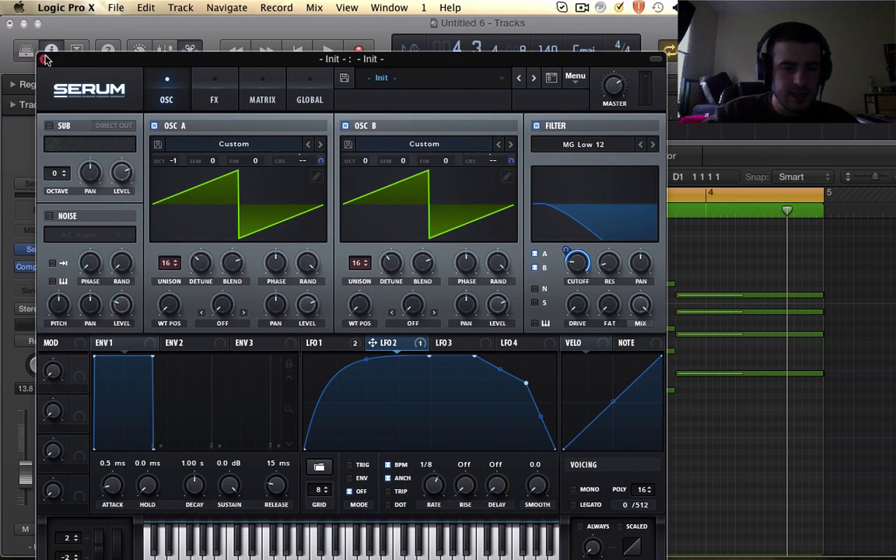
left_click(44, 59)
- Create the Inst 2 track and load Xfer Records Serum (Stereo) on it
left_click_drag(336, 140, 337, 371)
double_click(338, 223)
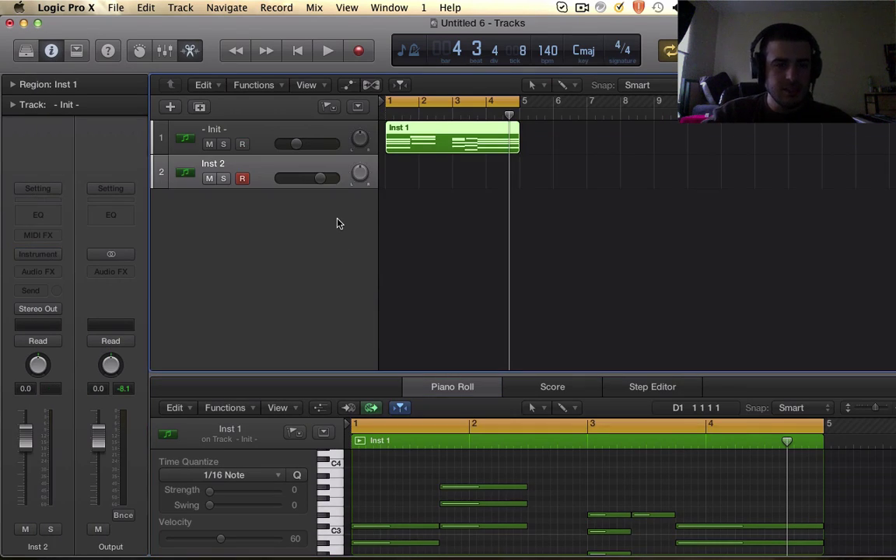
left_click(45, 254)
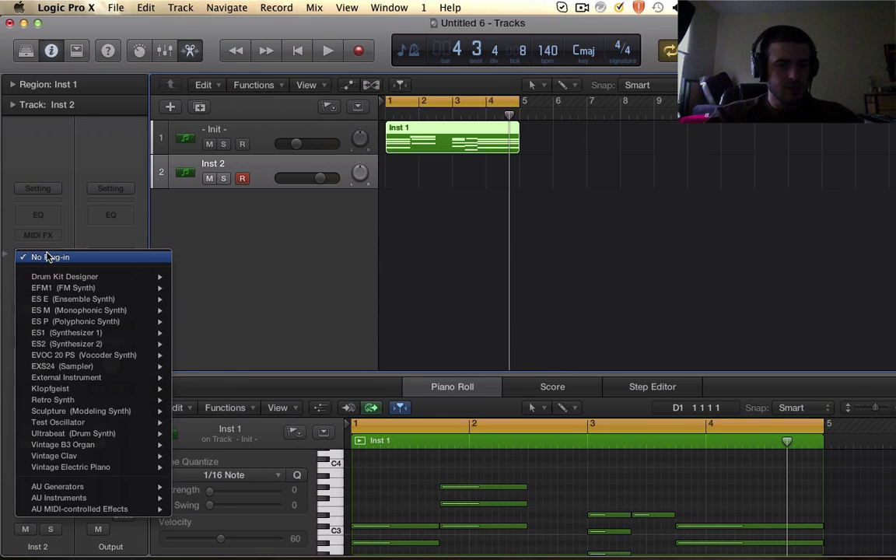
mouse_move(91, 507)
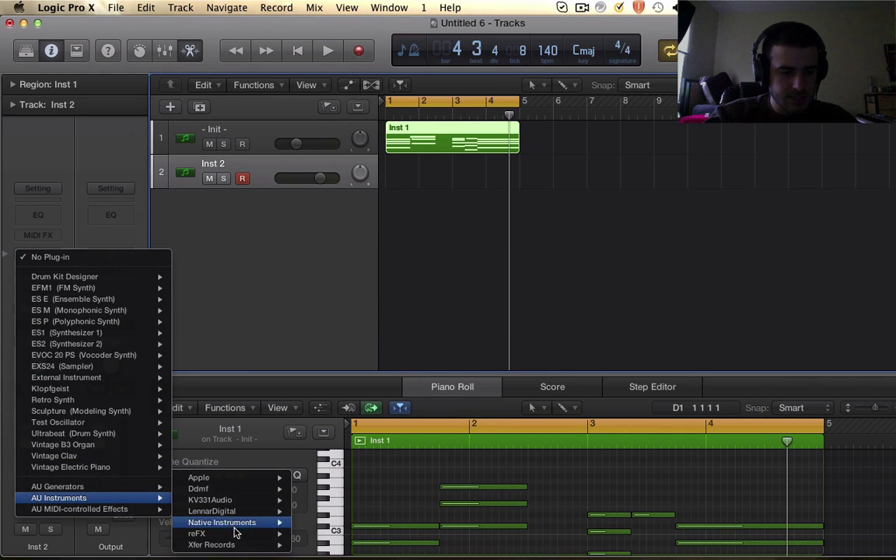
mouse_move(234, 544)
mouse_move(347, 550)
left_click(394, 544)
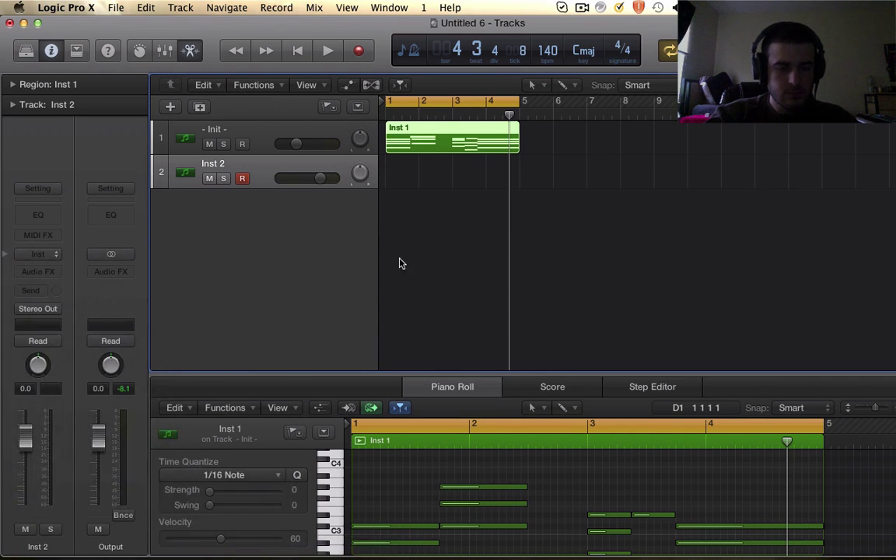
- Enable Osc B, give both oscillators 16 detuned unison voices, and filter at 141 Hz
left_click(345, 173)
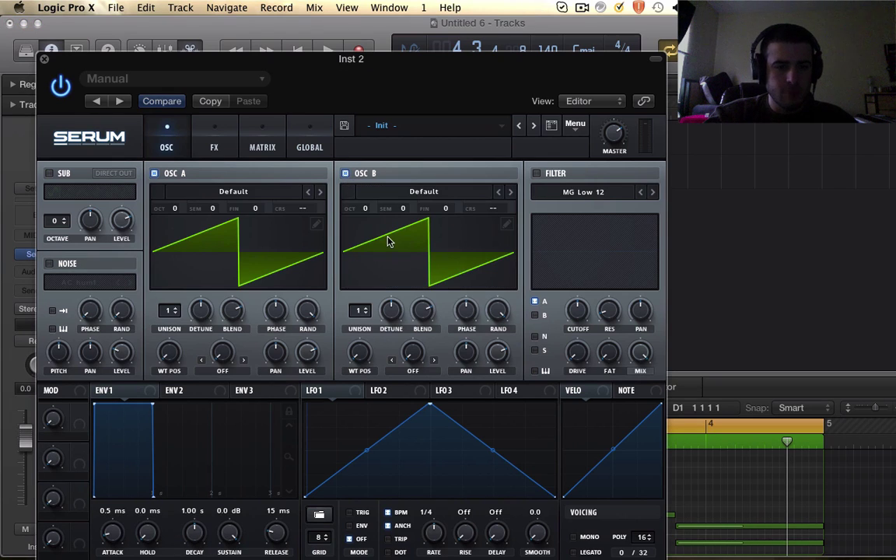
left_click_drag(357, 315, 358, 280)
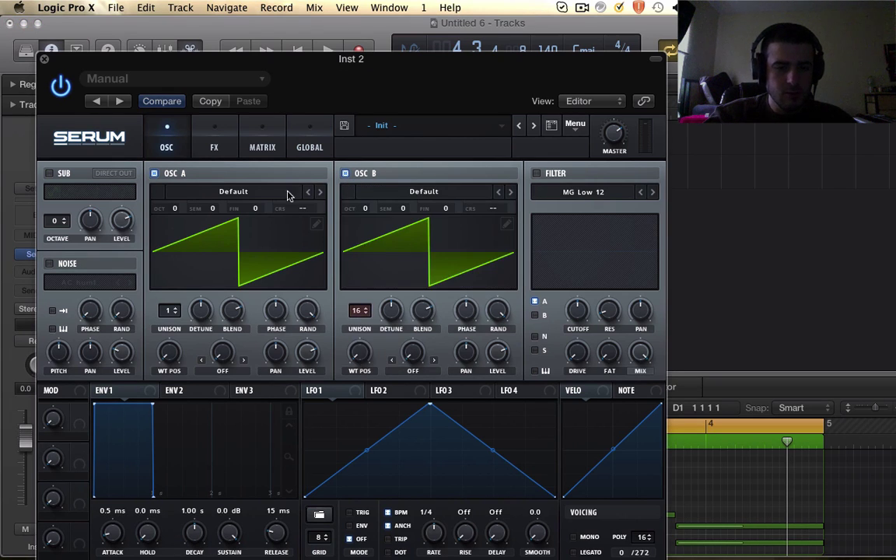
left_click_drag(173, 309, 199, 280)
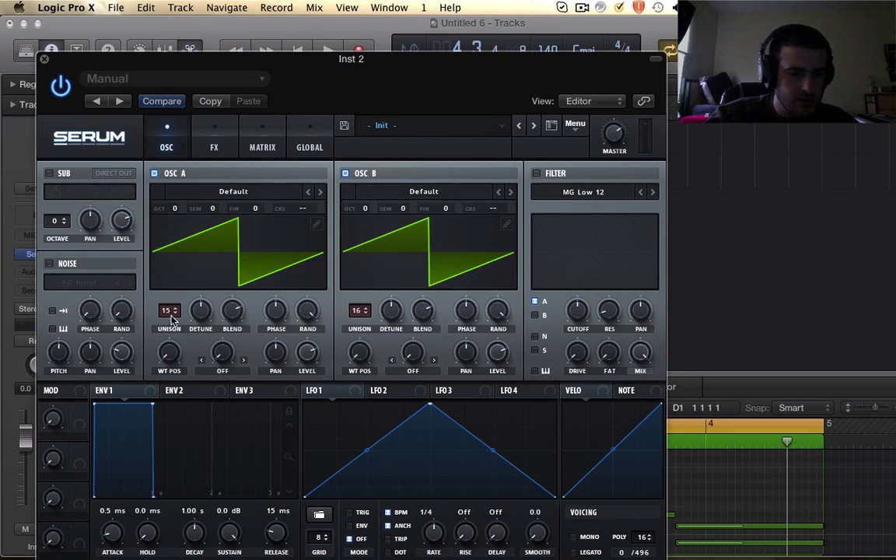
left_click_drag(172, 318, 171, 259)
left_click_drag(200, 311, 198, 329)
left_click_drag(391, 311, 380, 332)
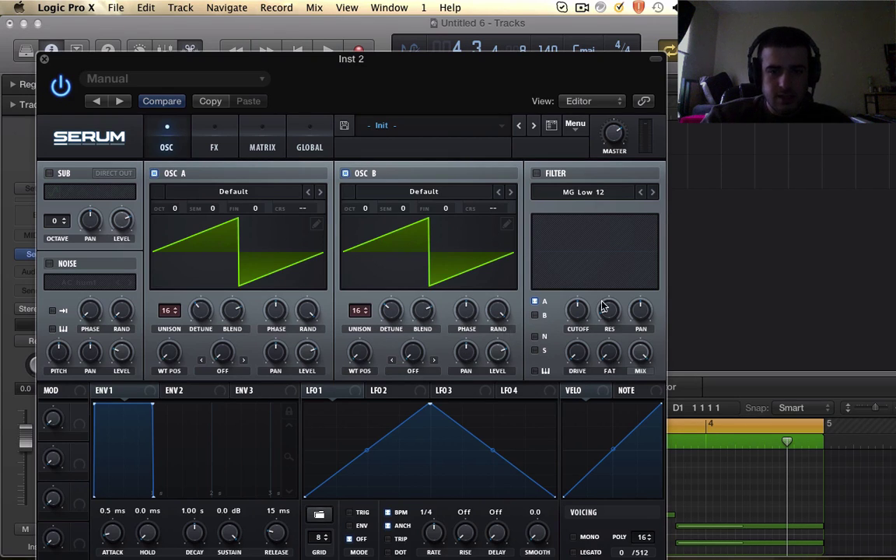
left_click(536, 174)
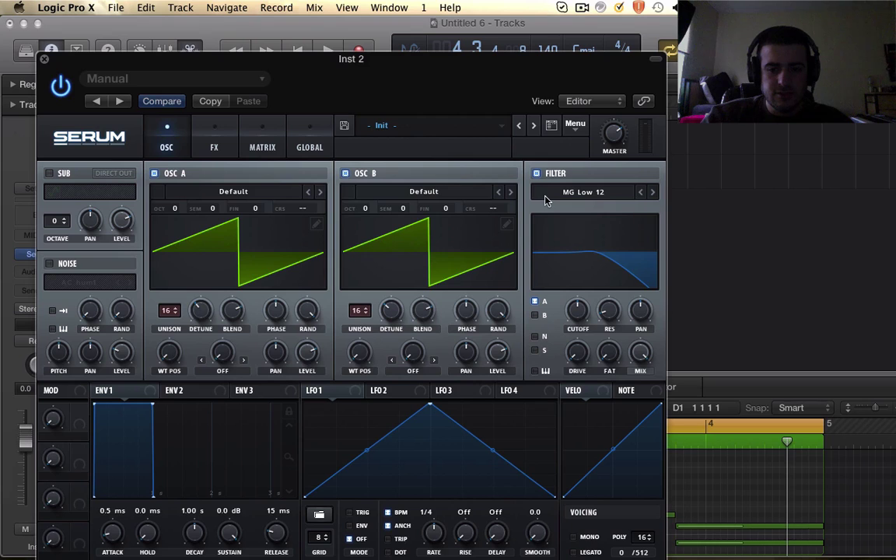
left_click_drag(577, 310, 567, 325)
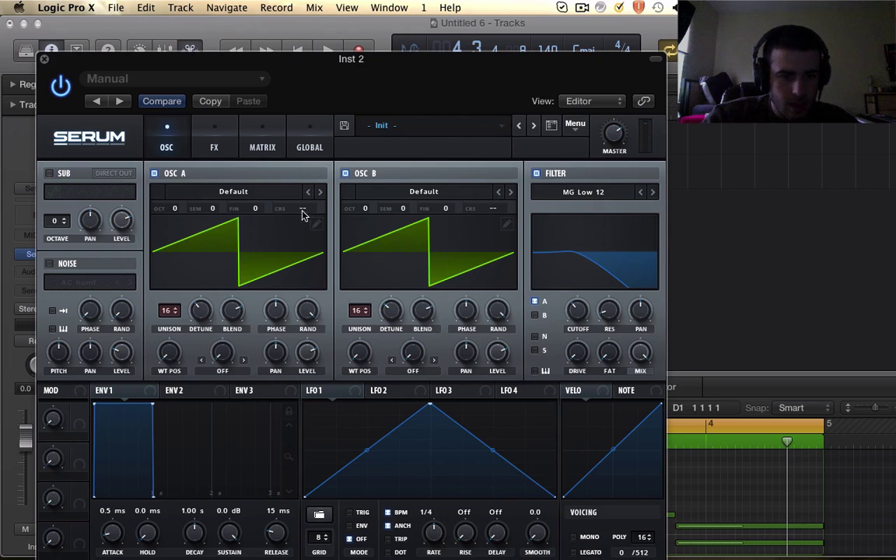
- Move the Inst 1 chord region onto Inst 2, play it, and reopen Serum
left_click(45, 58)
left_click_drag(420, 152, 295, 178)
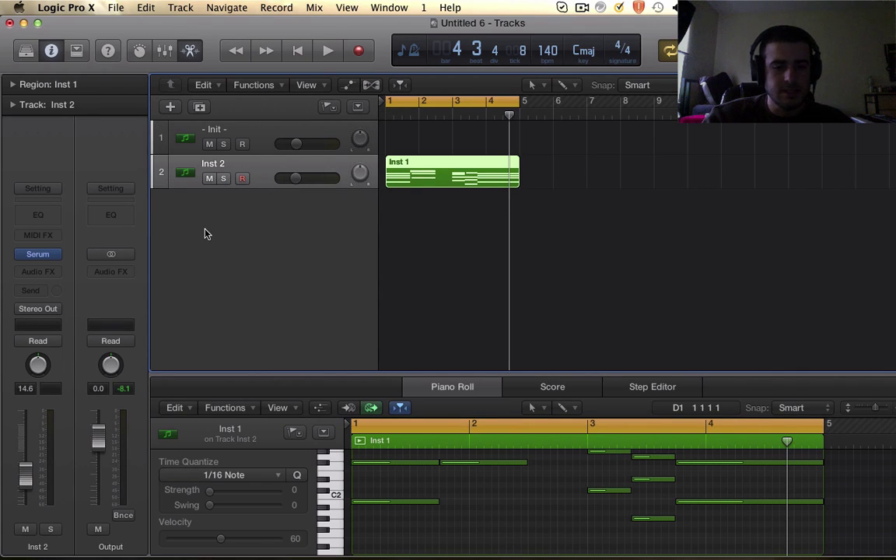
key("space")
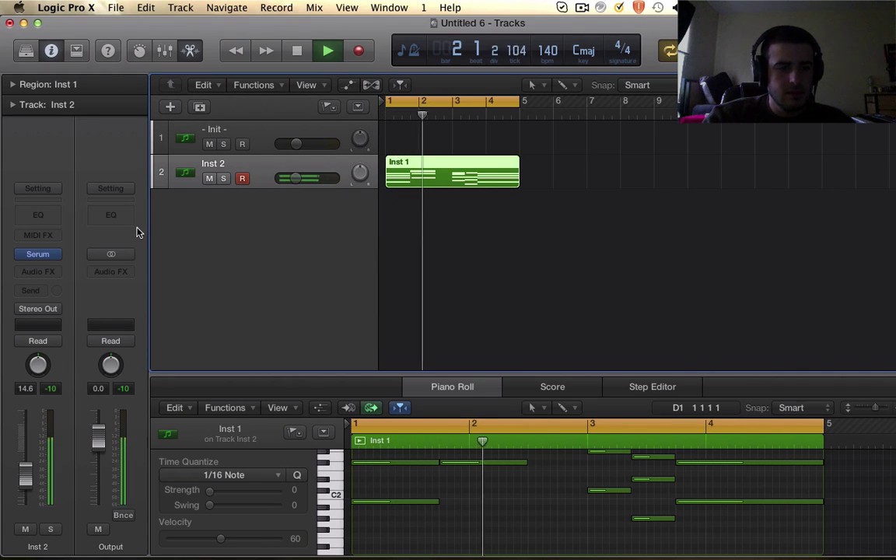
left_click(37, 253)
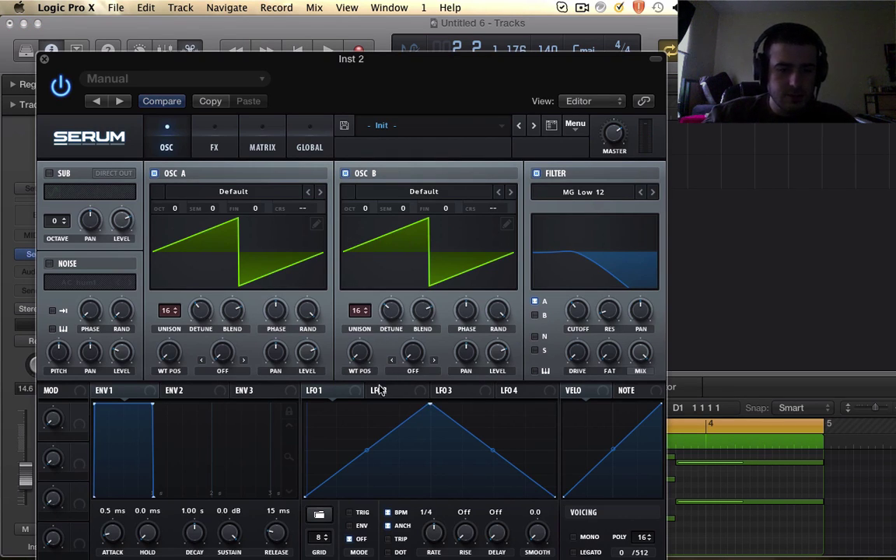
- Map LFO 1 to Osc B's coarse pitch and bend it into a curved ramp
left_click_drag(356, 389, 303, 212)
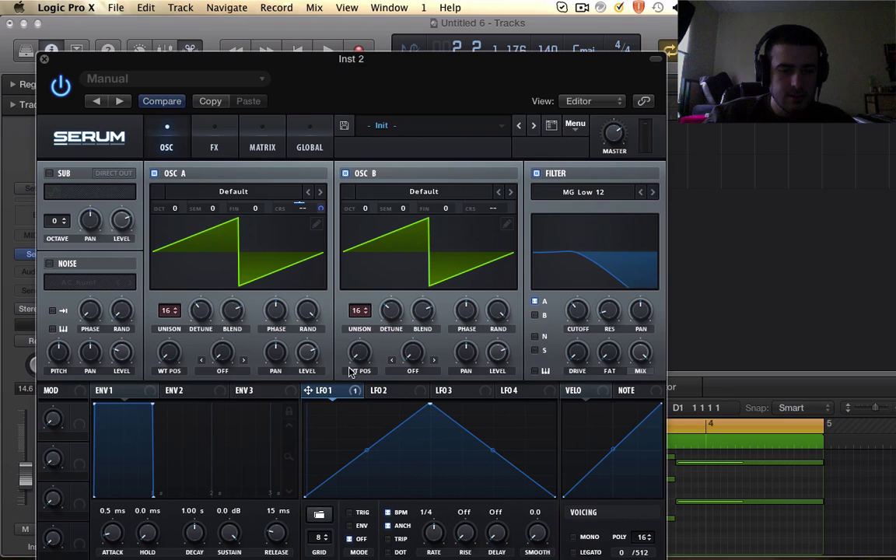
left_click_drag(354, 394, 491, 214)
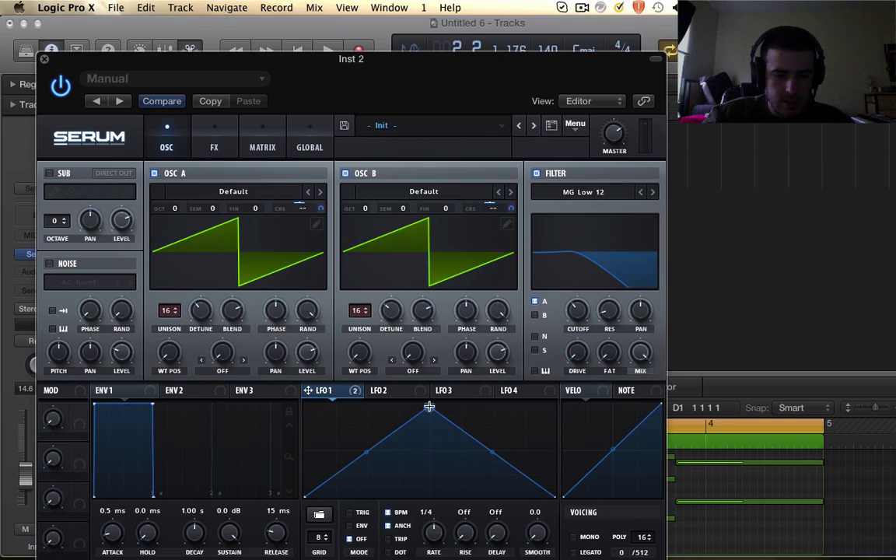
left_click_drag(430, 406, 555, 403)
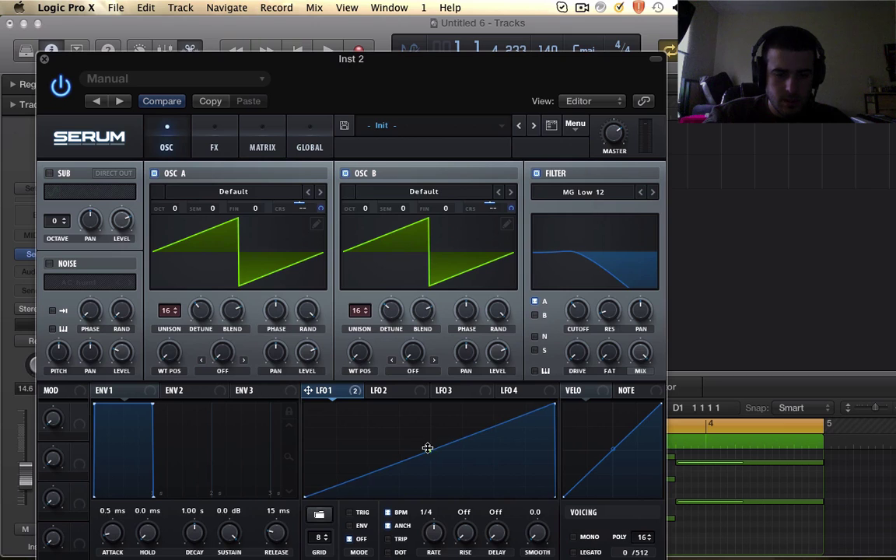
left_click_drag(427, 447, 424, 426)
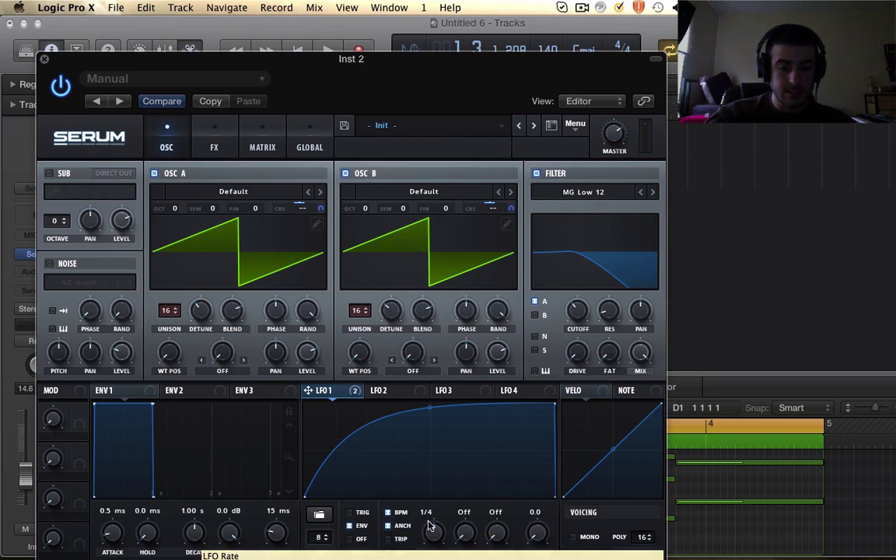
- Enlarge the Serum window and drop Osc A and Osc B by one octave
double_click(478, 64)
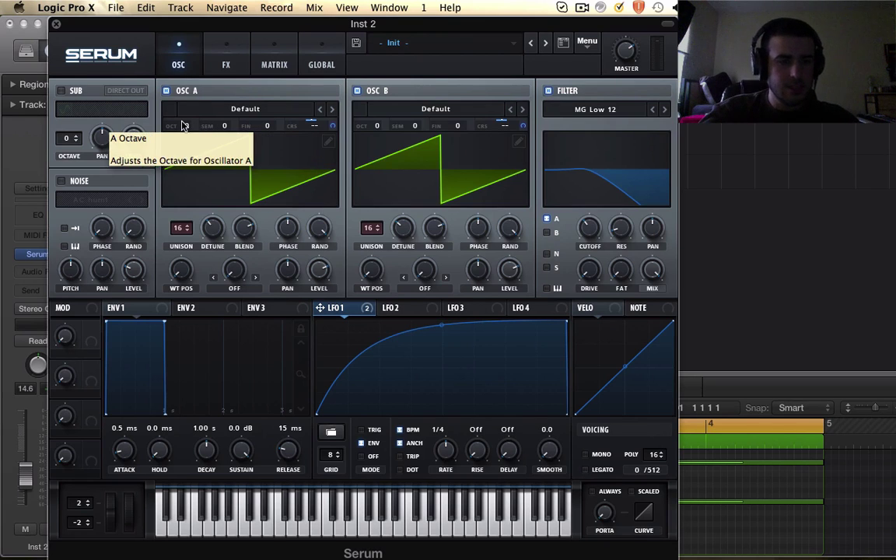
left_click_drag(165, 117, 163, 124)
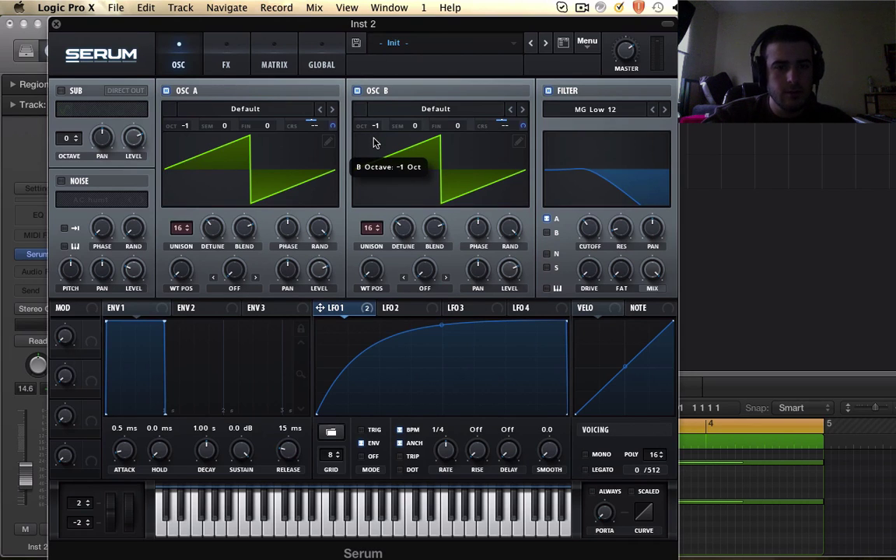
left_click_drag(372, 140, 378, 125)
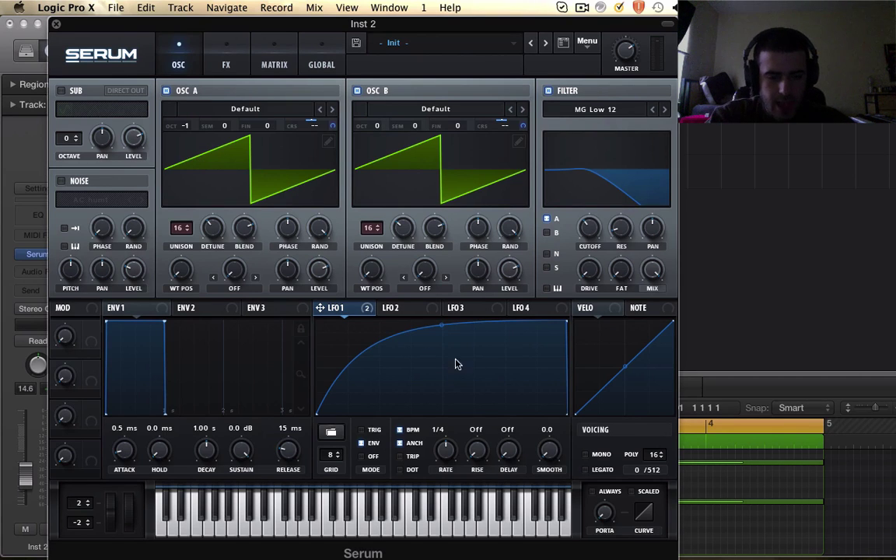
- Shape LFO 2 into a gently curved rising ramp and assign it to filter cutoff
left_click(398, 309)
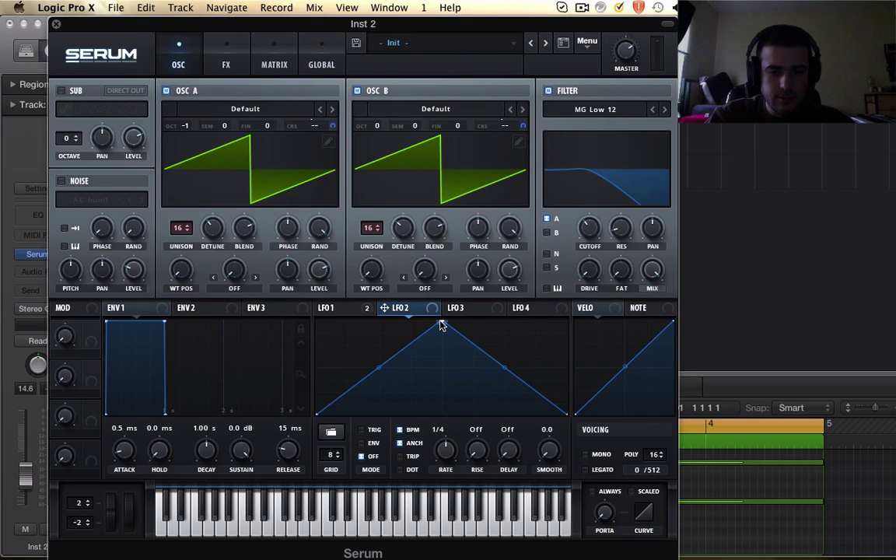
left_click_drag(440, 326, 617, 287)
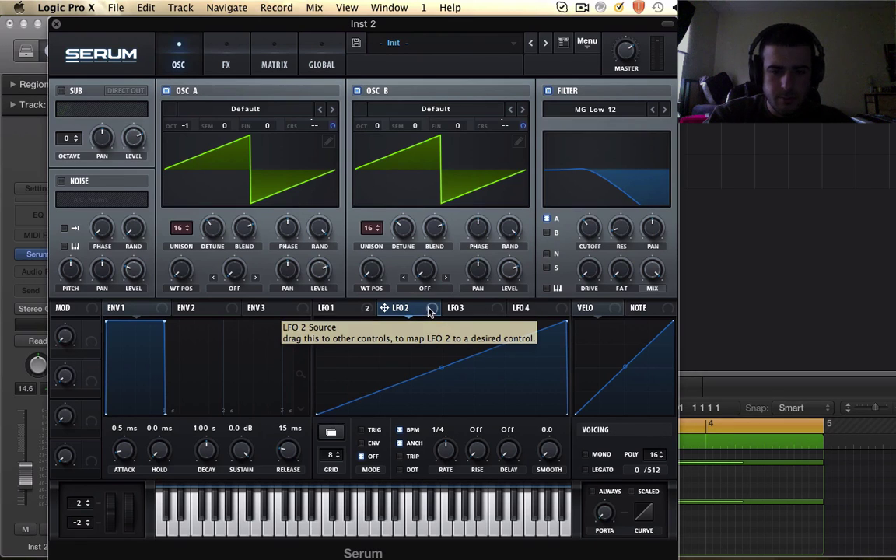
left_click_drag(427, 310, 590, 232)
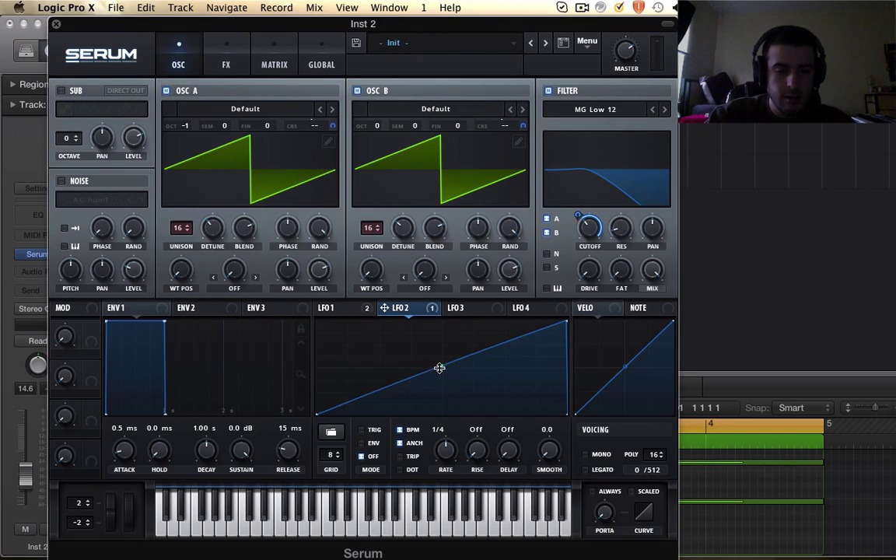
left_click_drag(441, 367, 428, 337)
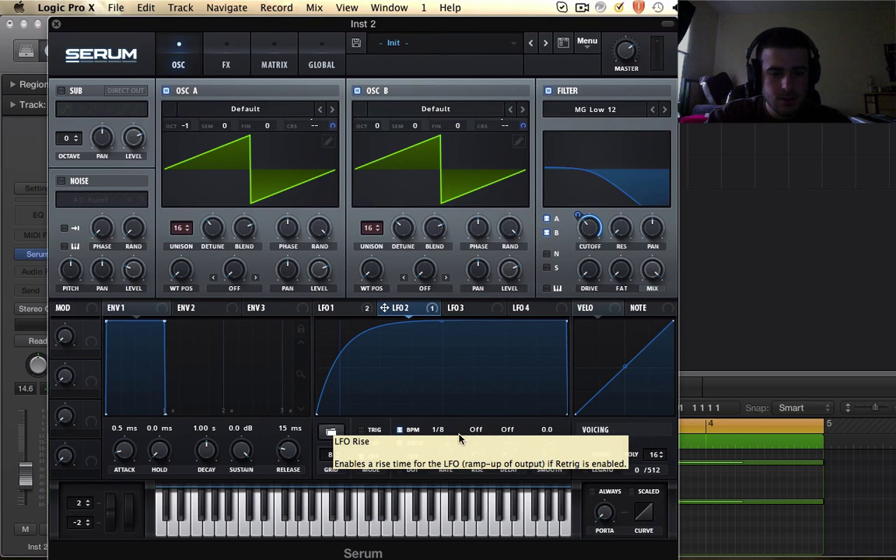
left_click_drag(442, 321, 476, 354)
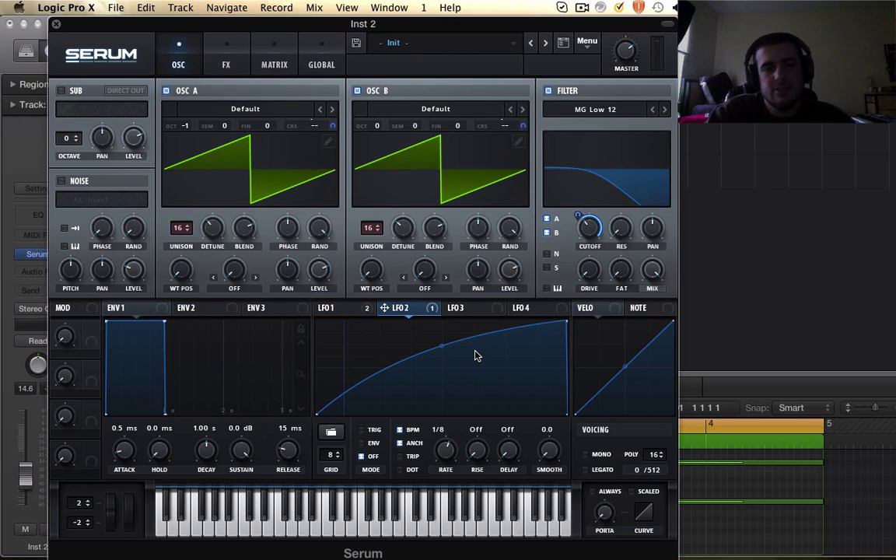
- Enable Hyper/Dimension at about 26% mix, add Reverb, and add a switched-off Delay
left_click(227, 69)
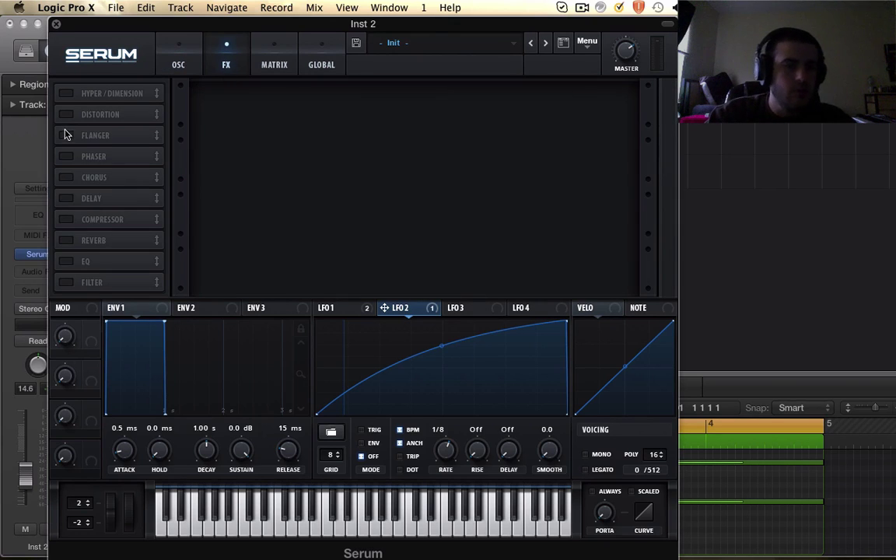
left_click(65, 92)
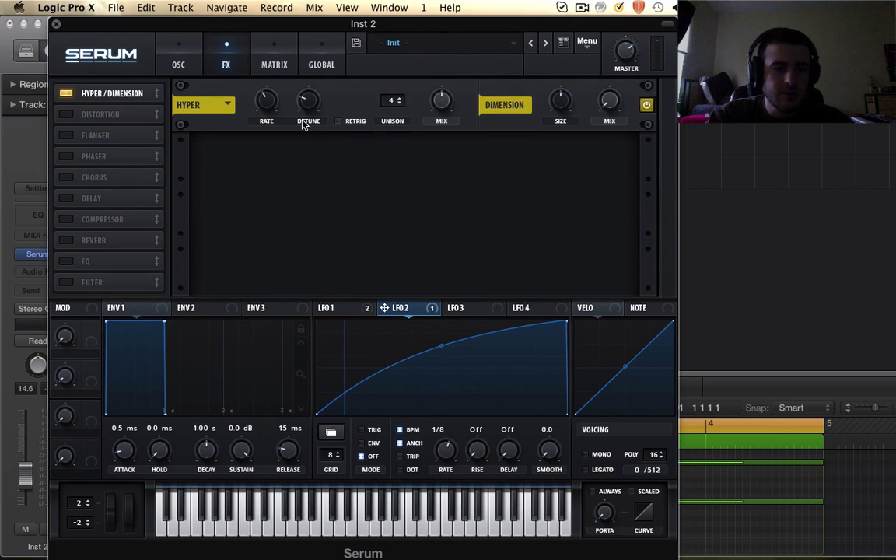
left_click_drag(454, 102, 447, 138)
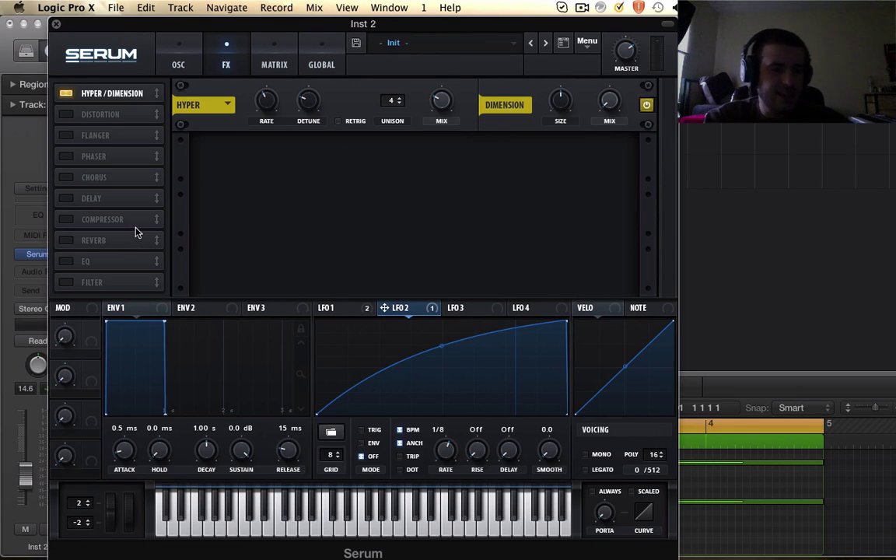
left_click(66, 241)
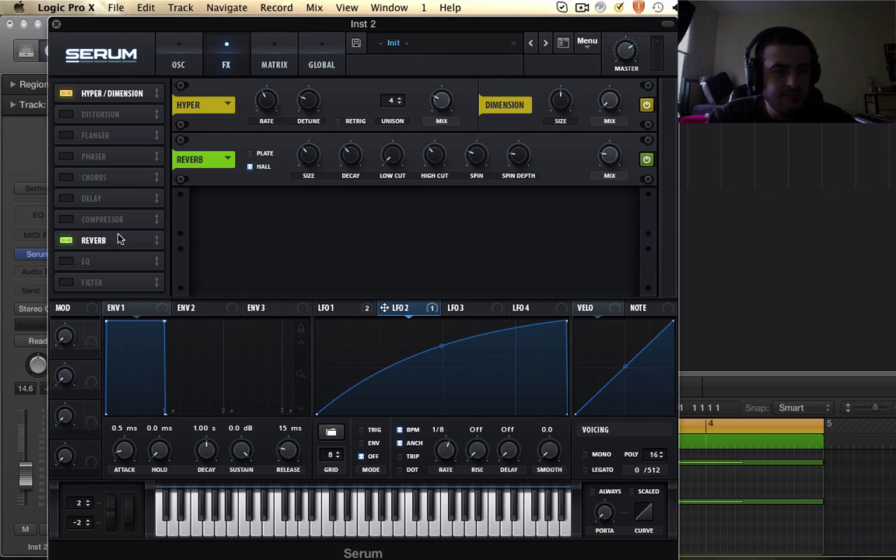
left_click(67, 199)
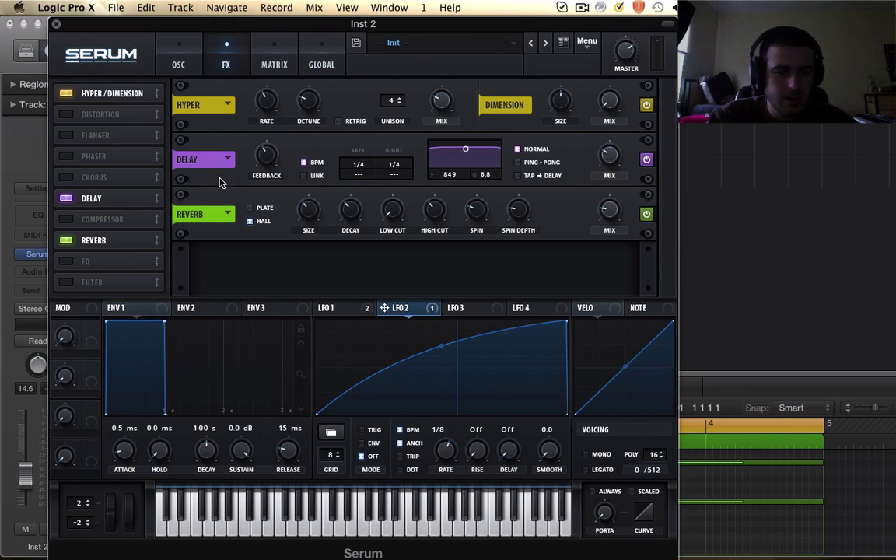
left_click(646, 160)
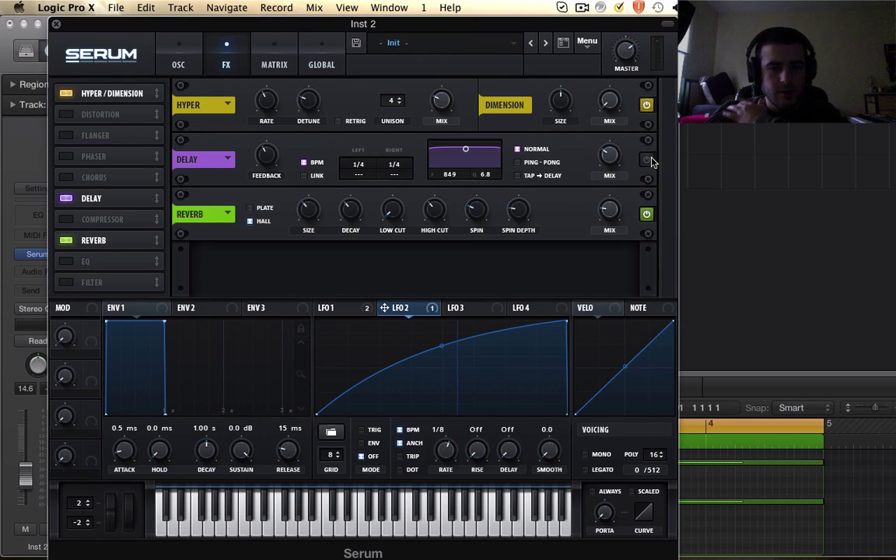
- Close the Serum plug-in window and deselect the Inst 1 region
left_click(58, 28)
left_click(544, 201)
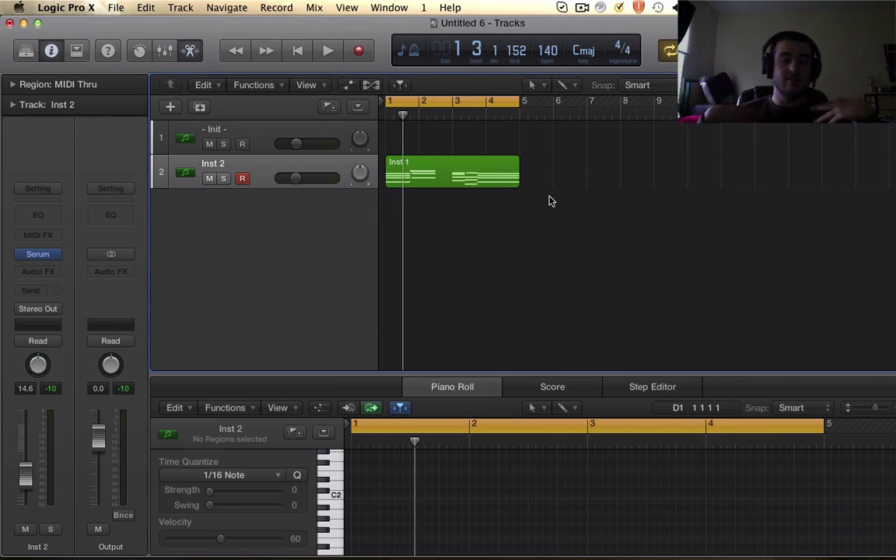